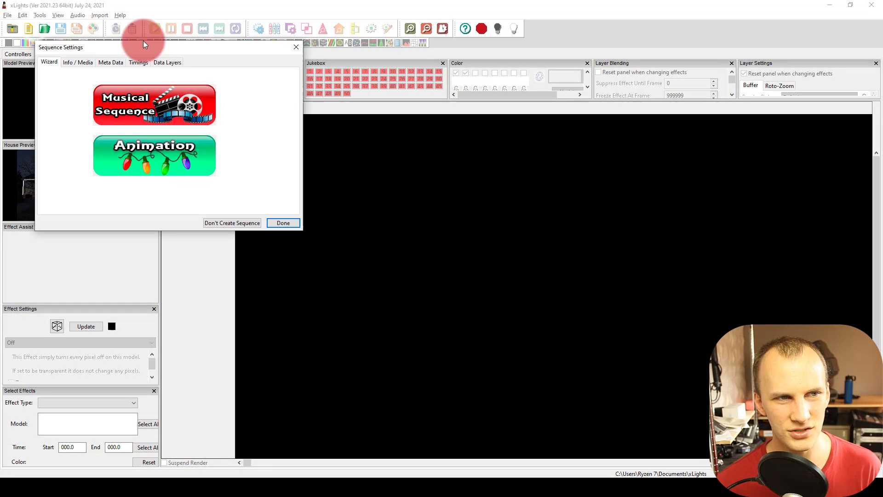
Create a musical sequence at 20 fps with no audio file, using Quick Start view setup
left_click(158, 109)
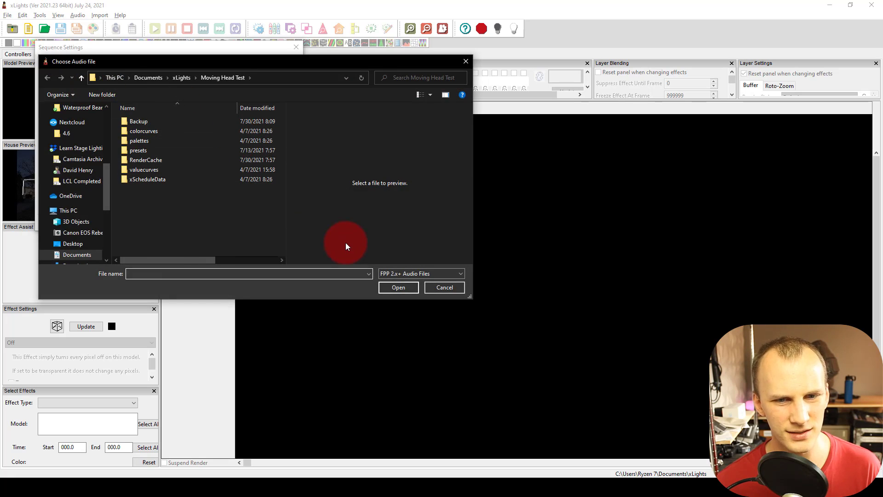
left_click(462, 286)
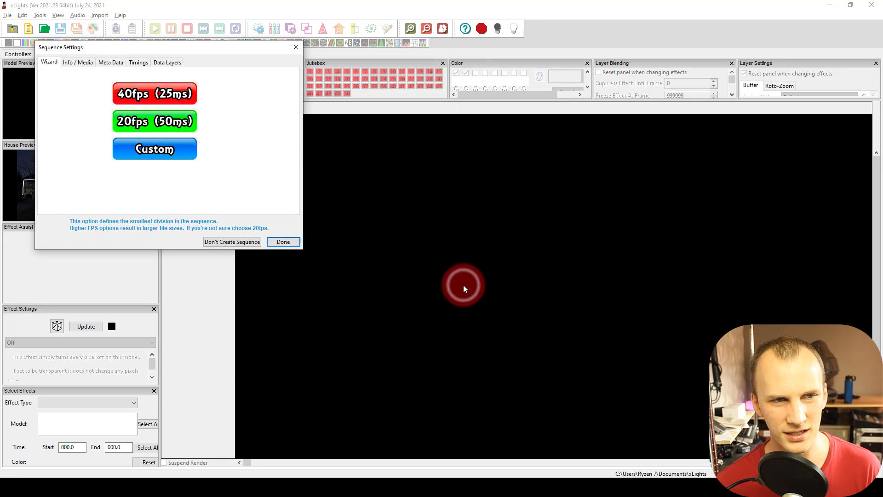
left_click(165, 119)
left_click(164, 143)
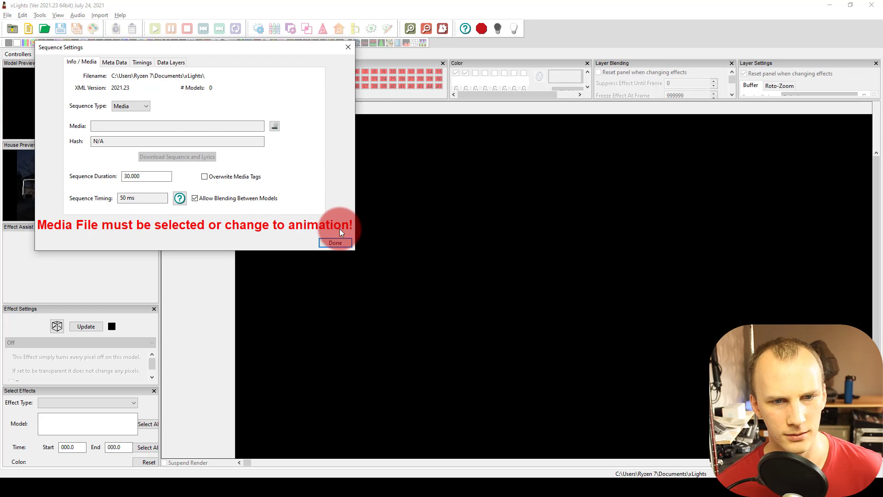
left_click(343, 241)
left_click(506, 242)
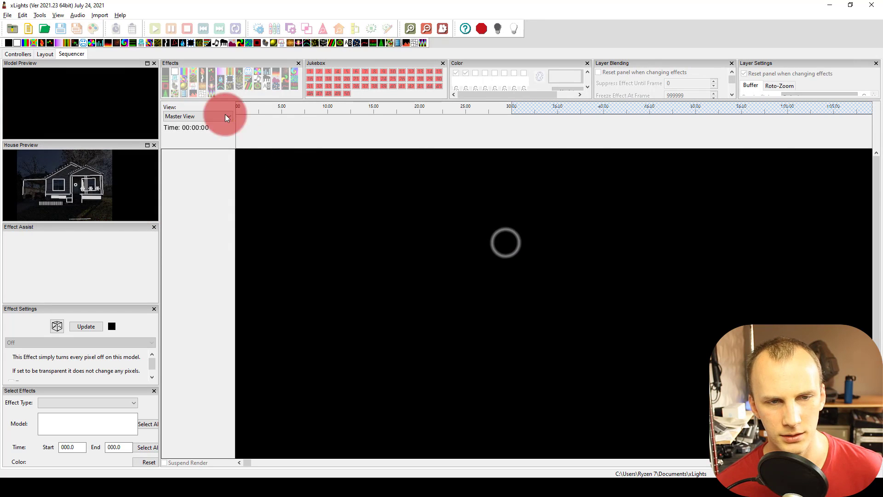
For Import Effects, browse the Dropbox xLights Sequences folder and select XATW Christmas Every Day.zip
left_click(96, 23)
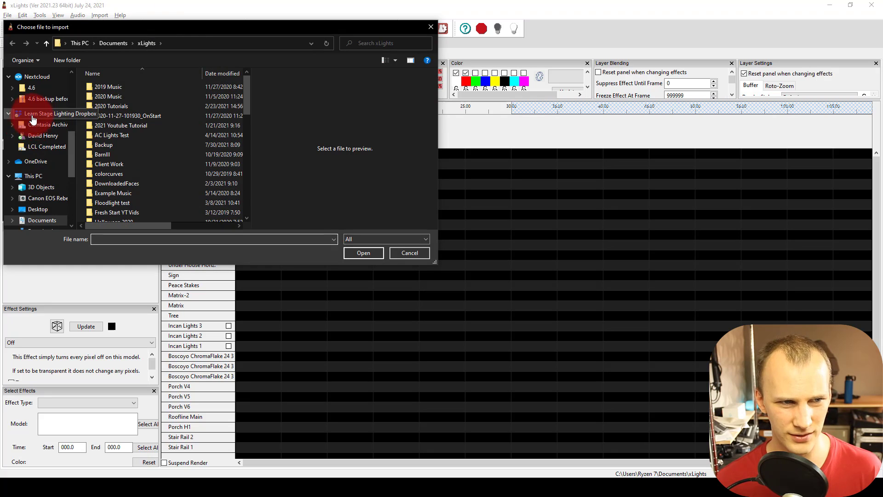
left_click(43, 135)
scroll(147, 123, "down", 3)
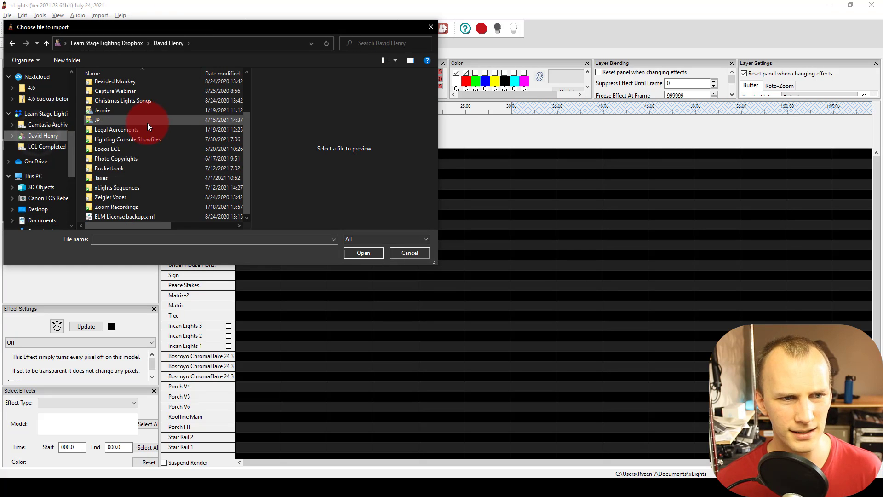
double_click(128, 185)
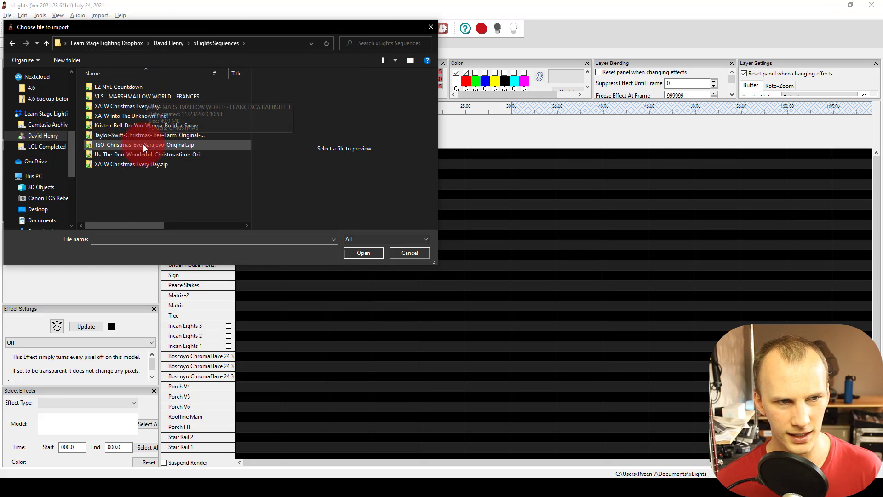
left_click(150, 198)
left_click(132, 167)
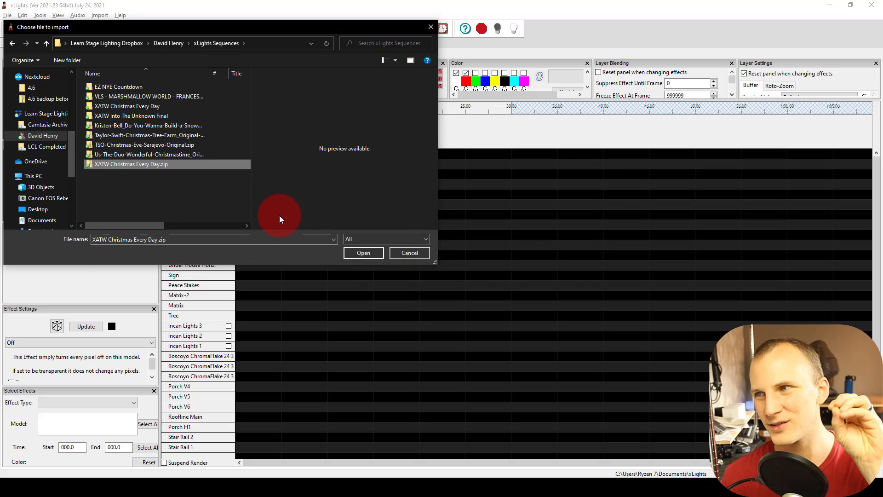
Open the package, review the Images and other media destination paths, and accept the default import folders
left_click(368, 254)
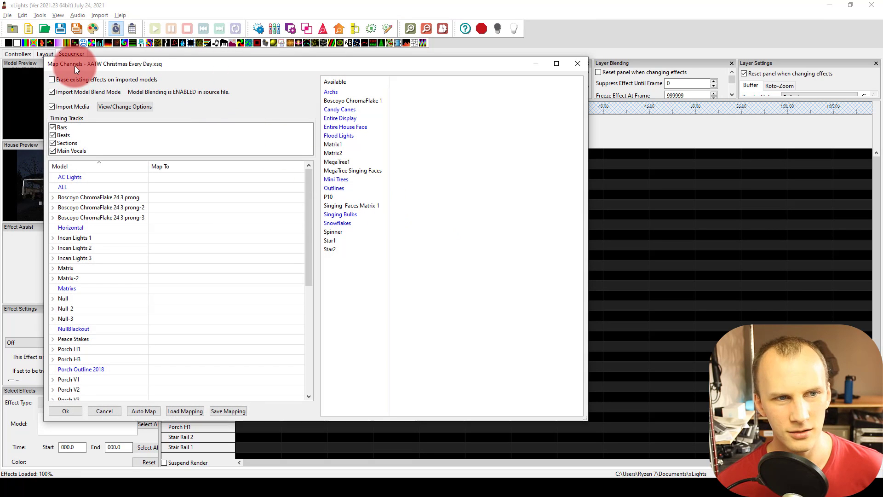
left_click_drag(81, 65, 122, 65)
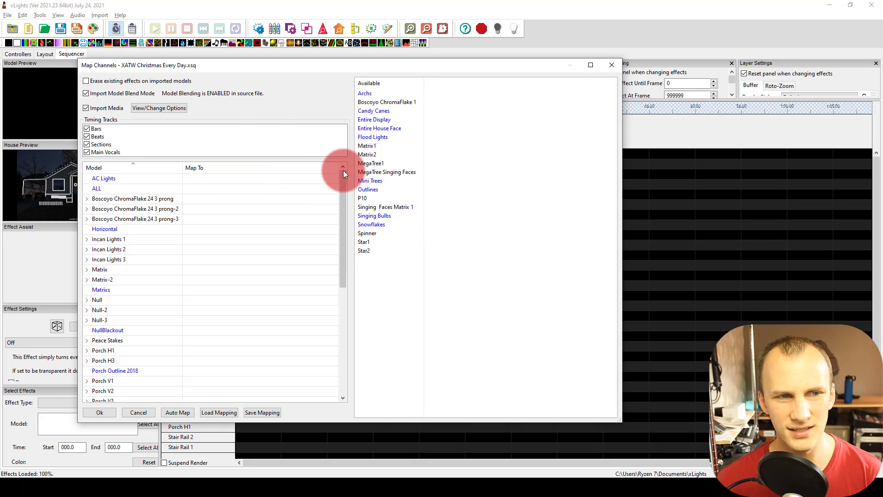
left_click(143, 108)
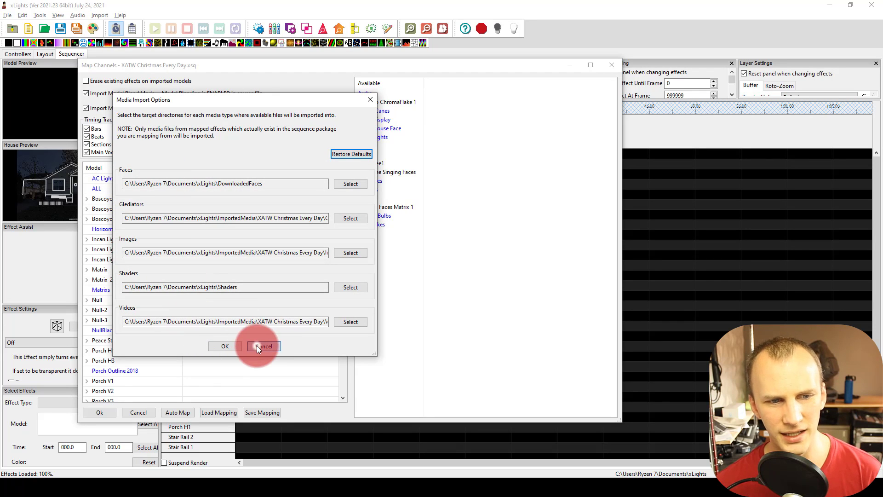
left_click(192, 251)
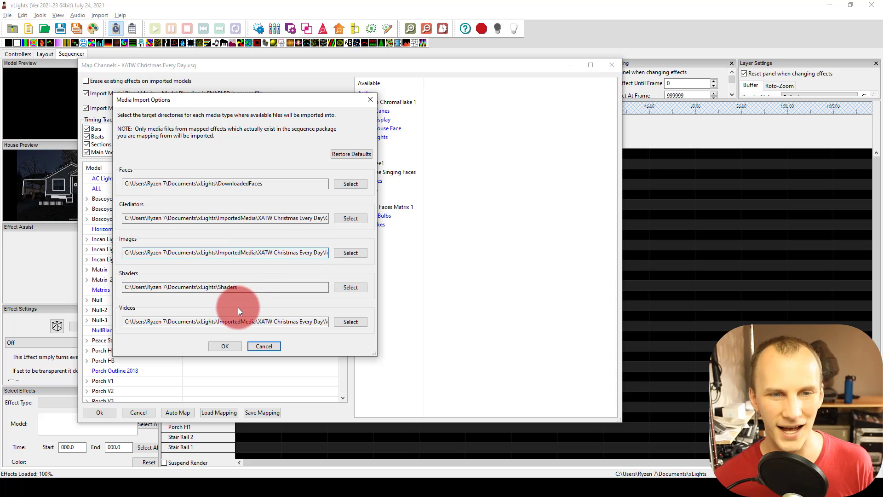
left_click(239, 344)
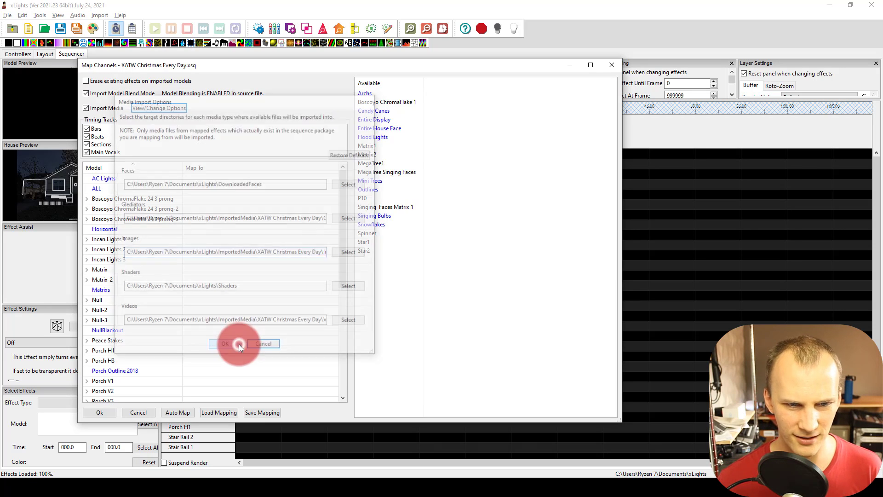
Map Archs onto Matrix and Singing Faces Matrix 1 onto Matrixs
left_click(379, 90)
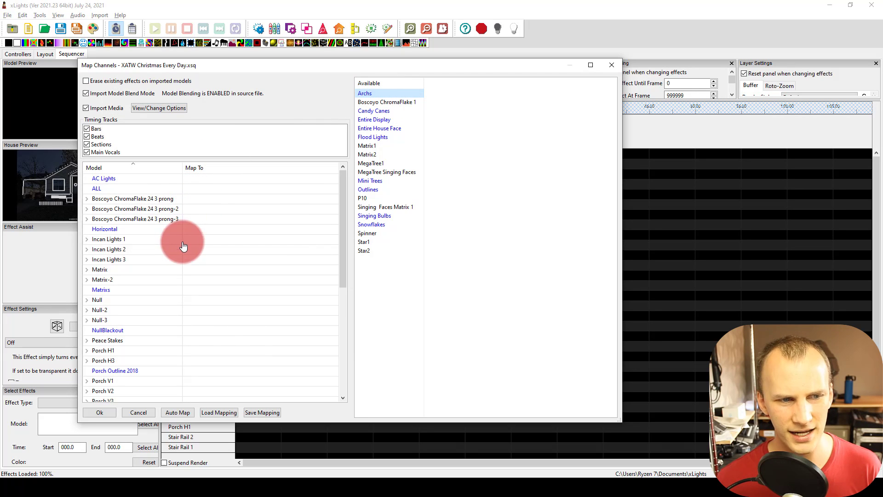
double_click(198, 274)
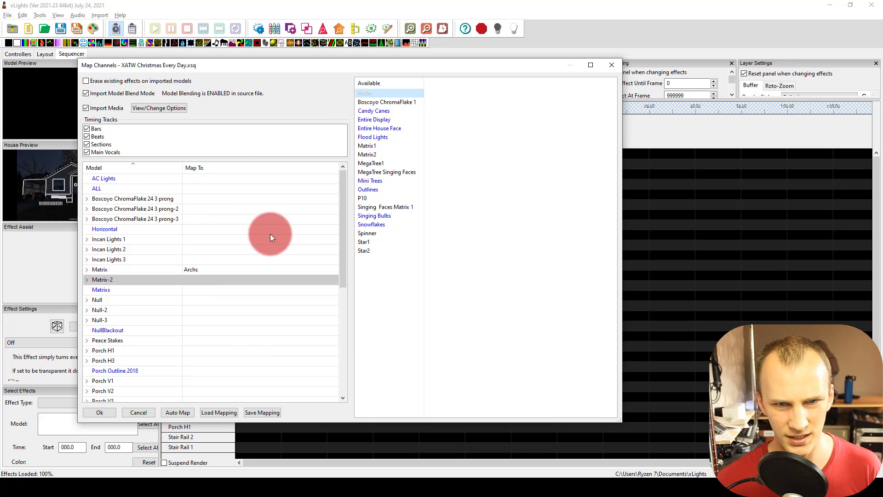
left_click(391, 207)
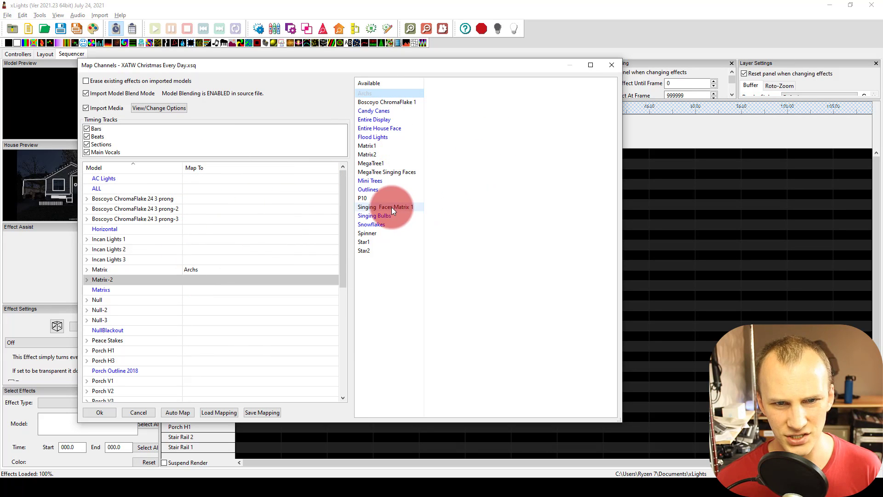
double_click(193, 291)
left_click(372, 224)
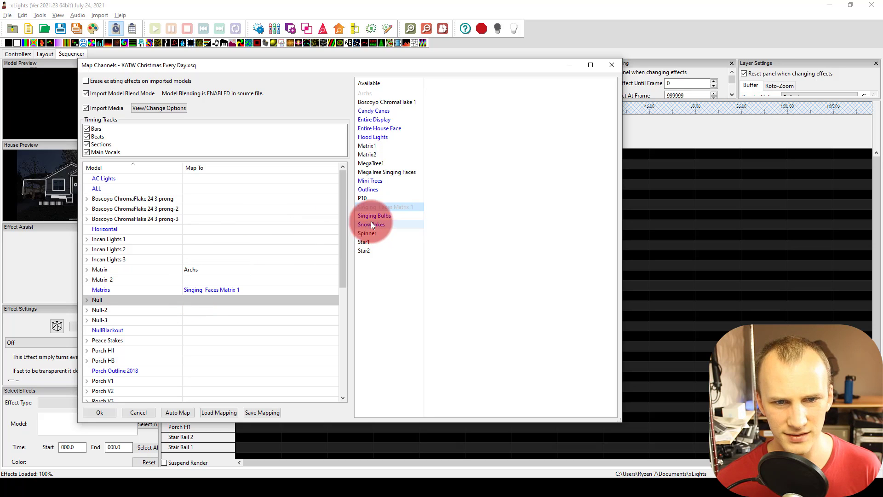
left_click(372, 215)
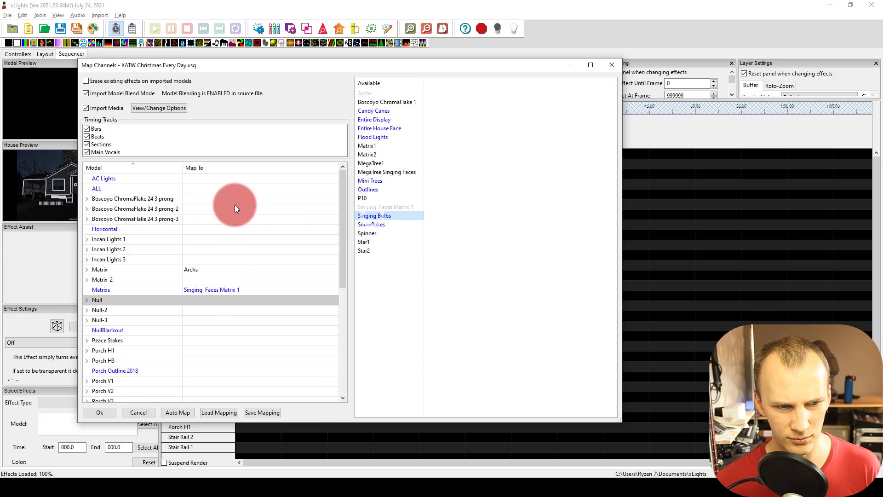
Map source Matrix1 onto Roofline Main and Matrix2 onto Matrix-2
scroll(234, 207, "down", 7)
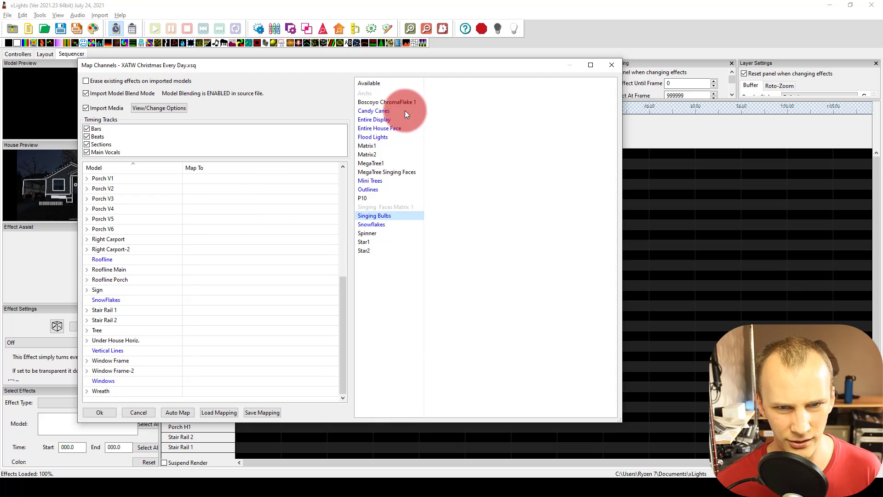
left_click(386, 146)
scroll(147, 213, "up", 1)
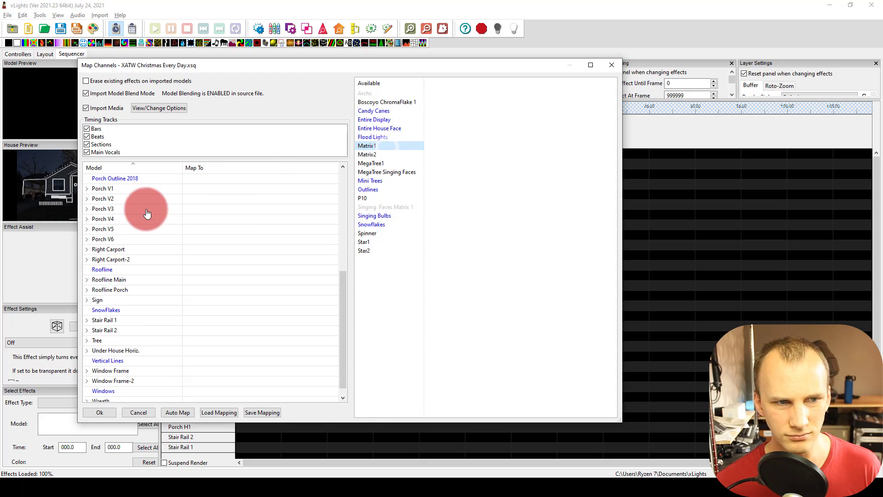
double_click(197, 283)
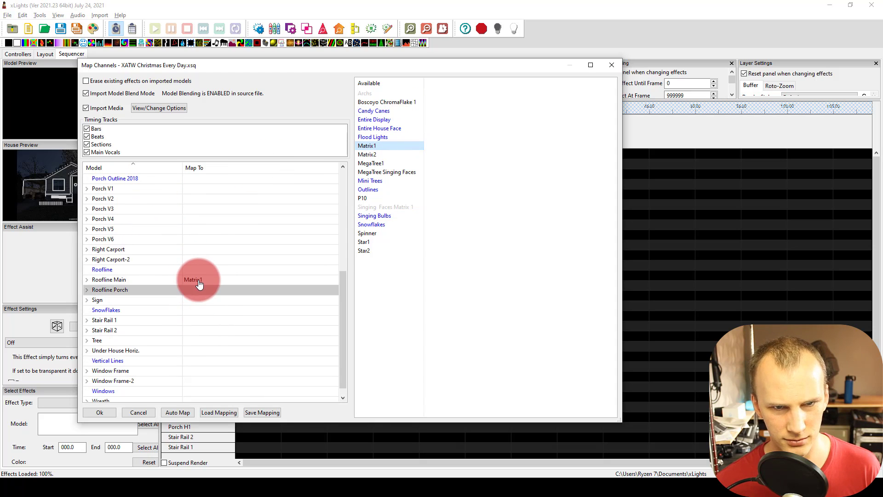
scroll(286, 204, "up", 6)
scroll(286, 204, "up", 1)
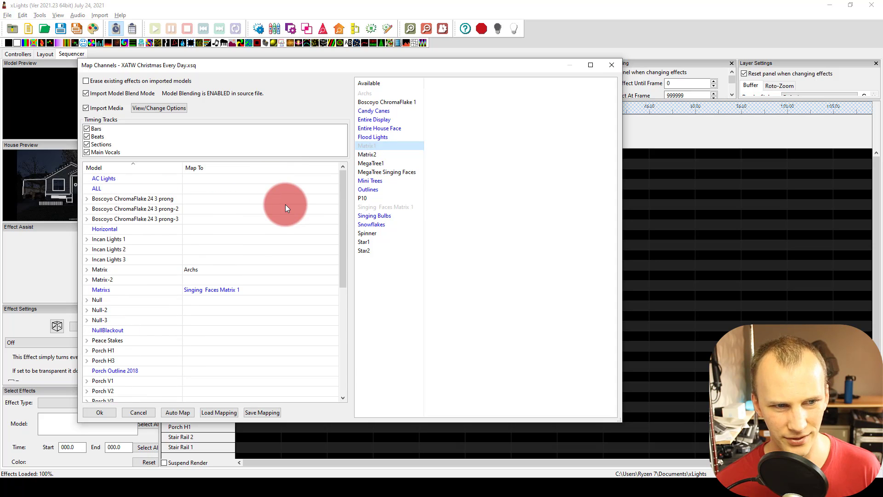
left_click(378, 156)
double_click(185, 280)
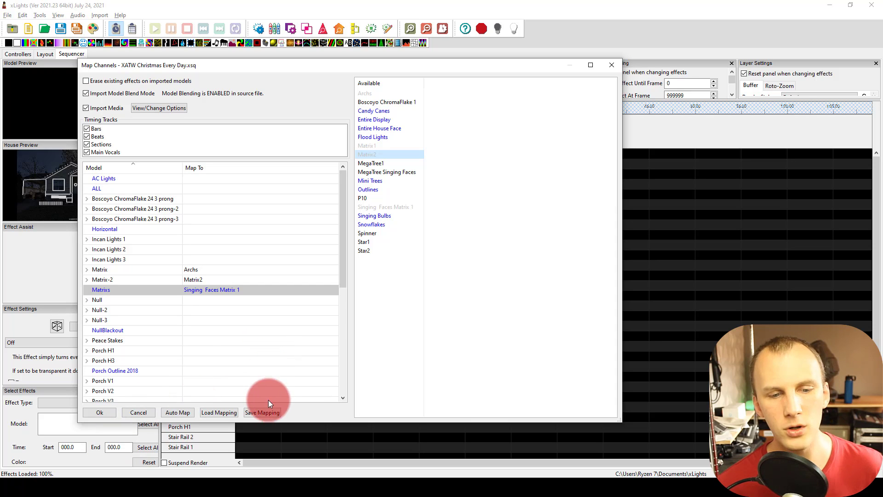
Back out of loading a saved mapping and of saving the mapping file, keeping current changes
left_click(220, 411)
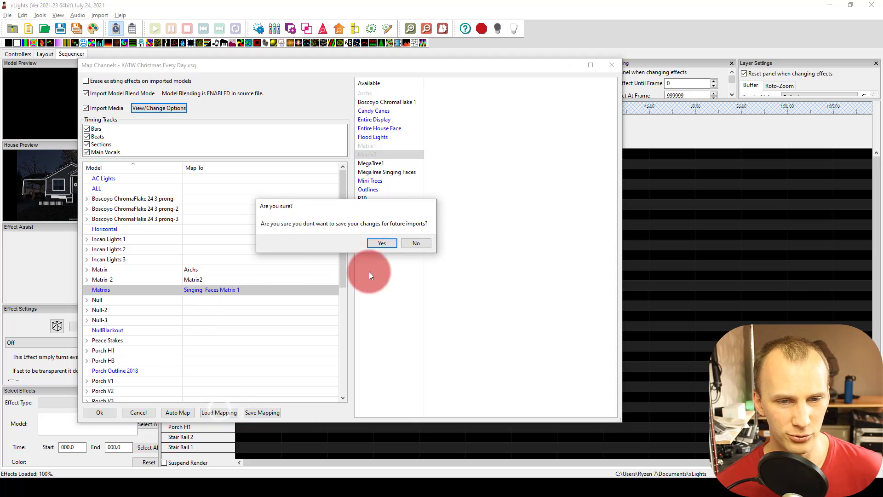
left_click(411, 243)
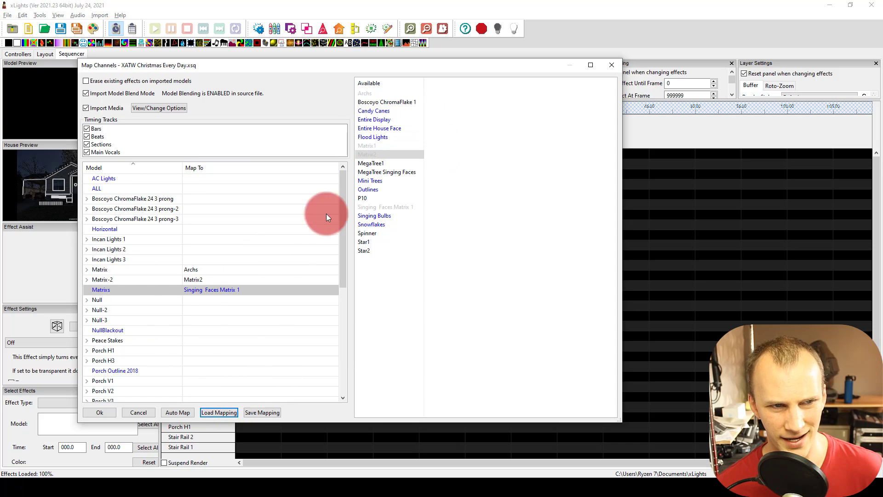
left_click(254, 409)
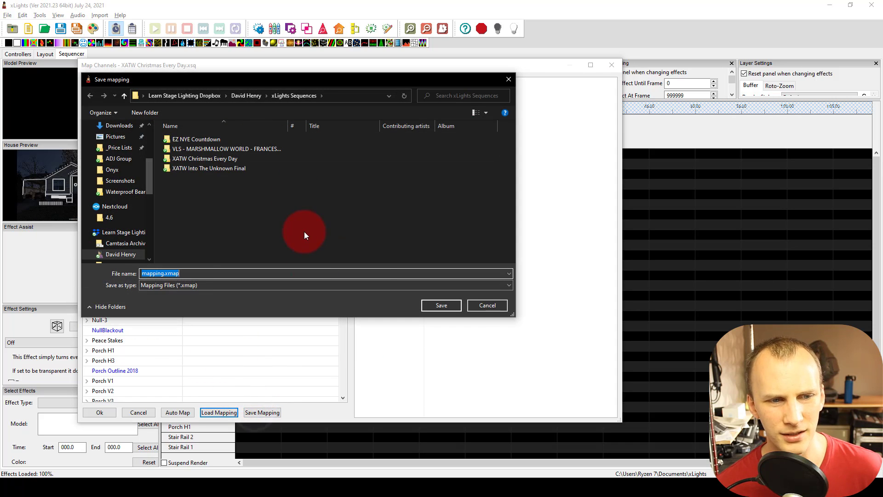
left_click(495, 309)
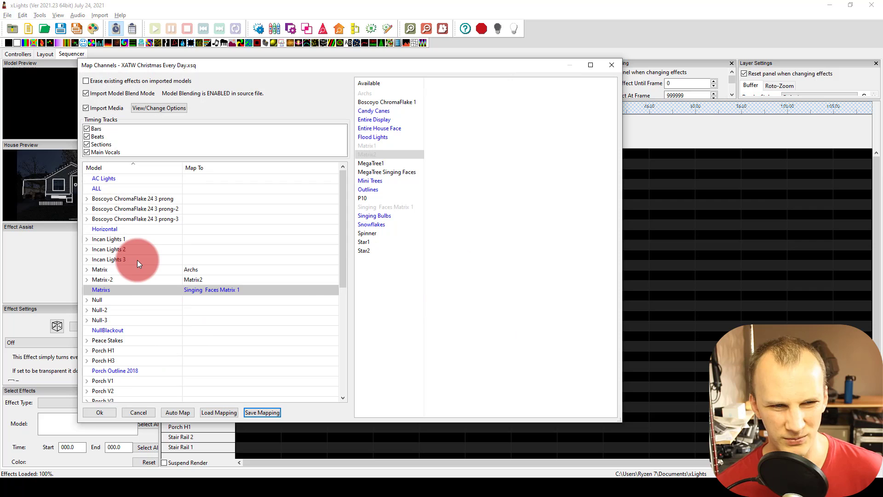
Accept the model mapping and confirm importing the mapped effects
scroll(137, 261, "down", 7)
scroll(137, 260, "up", 7)
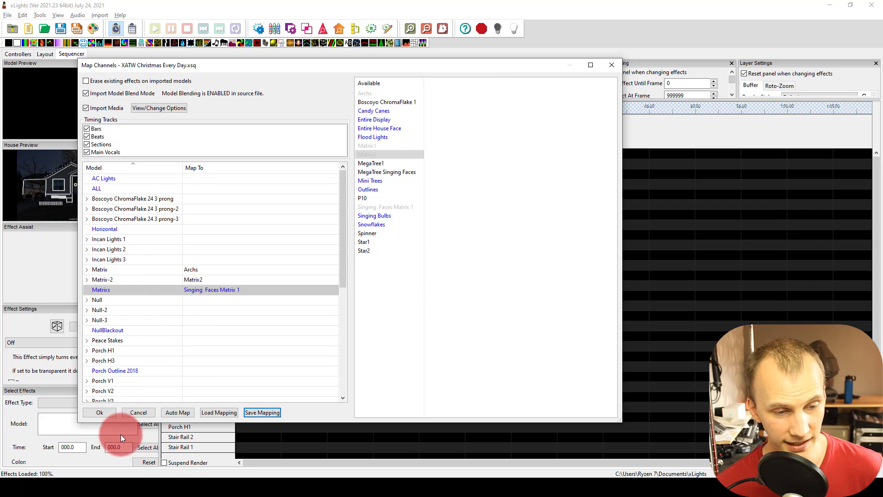
left_click(100, 412)
left_click(407, 243)
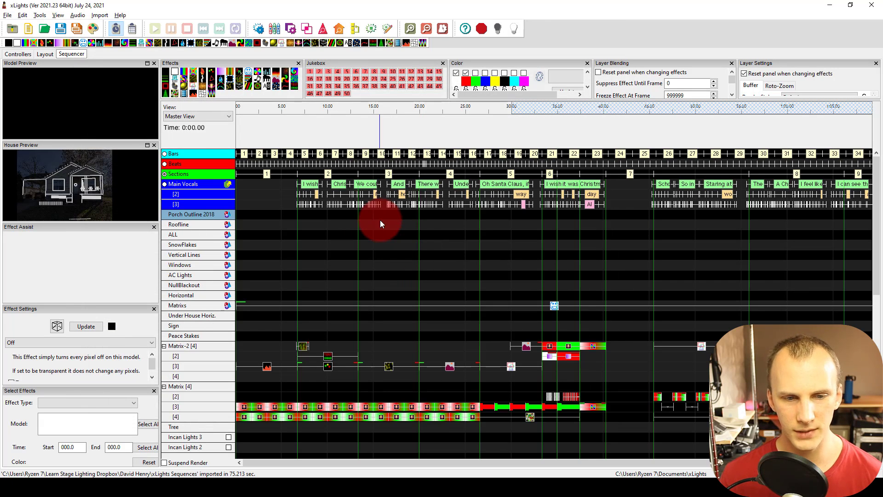
Inspect the Pictures, Star Shape and Fan effects on Roofline Main
scroll(440, 247, "down", 6)
scroll(440, 248, "down", 2)
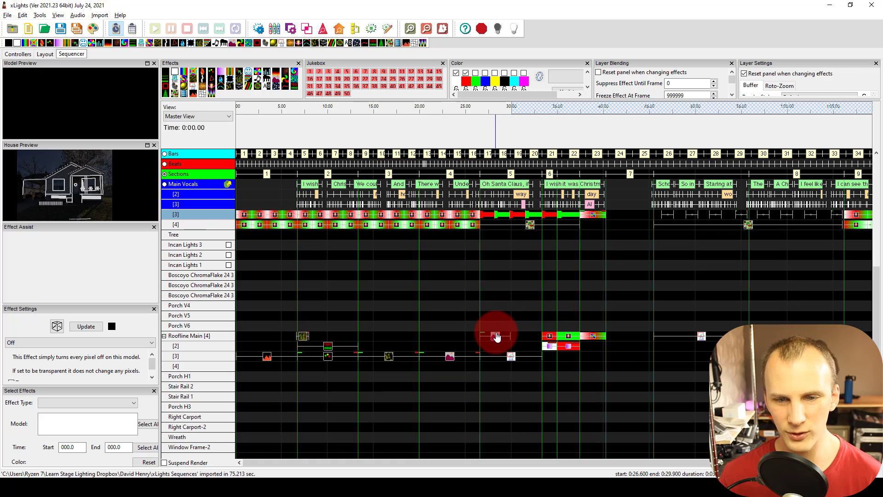
left_click(497, 336)
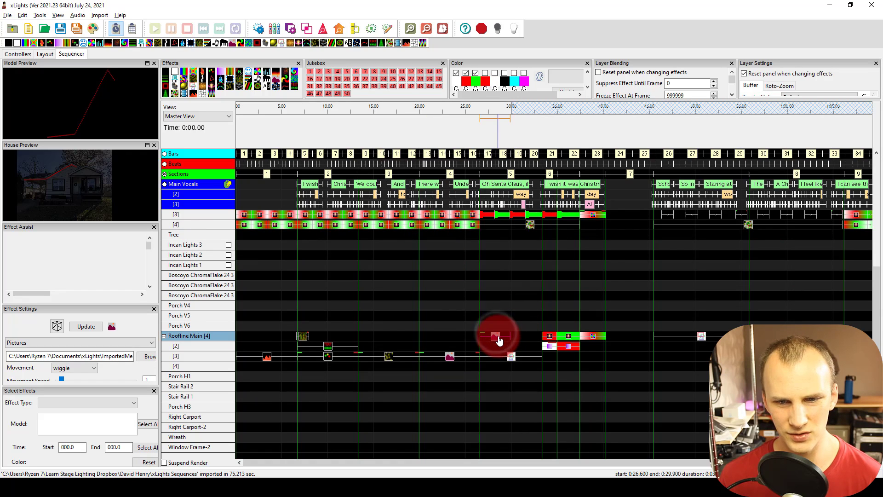
left_click(450, 358)
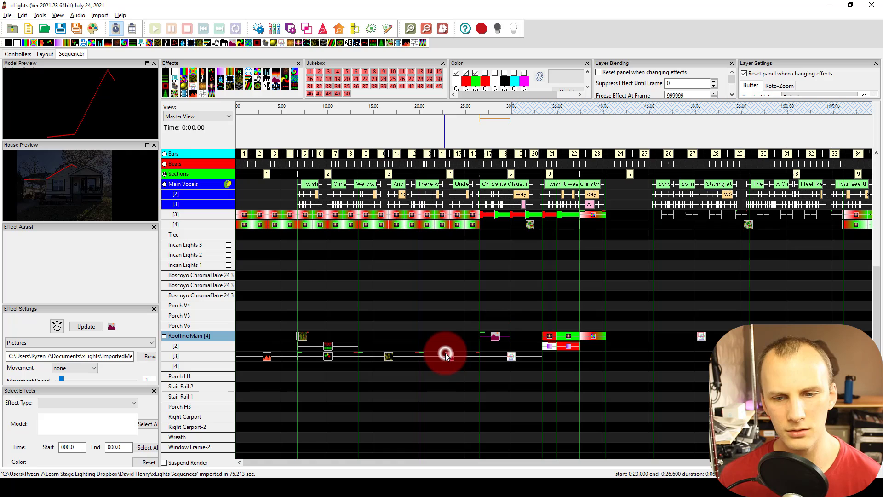
left_click(511, 358)
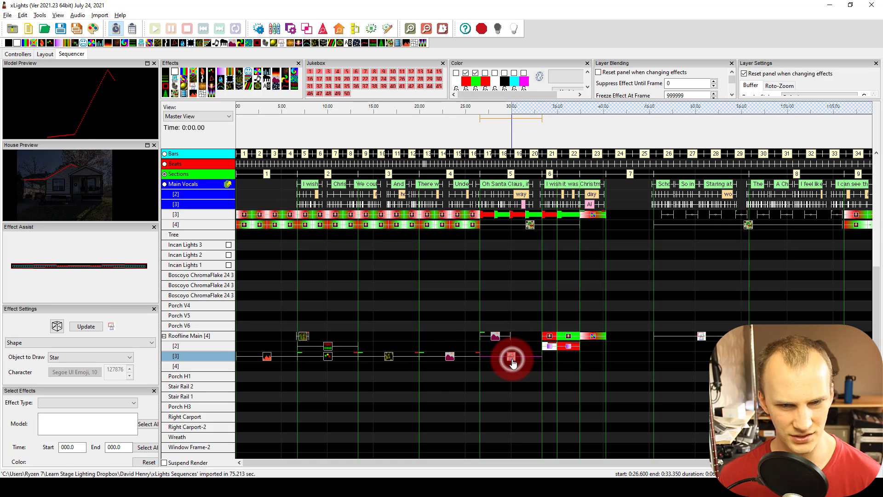
left_click_drag(513, 361, 528, 300)
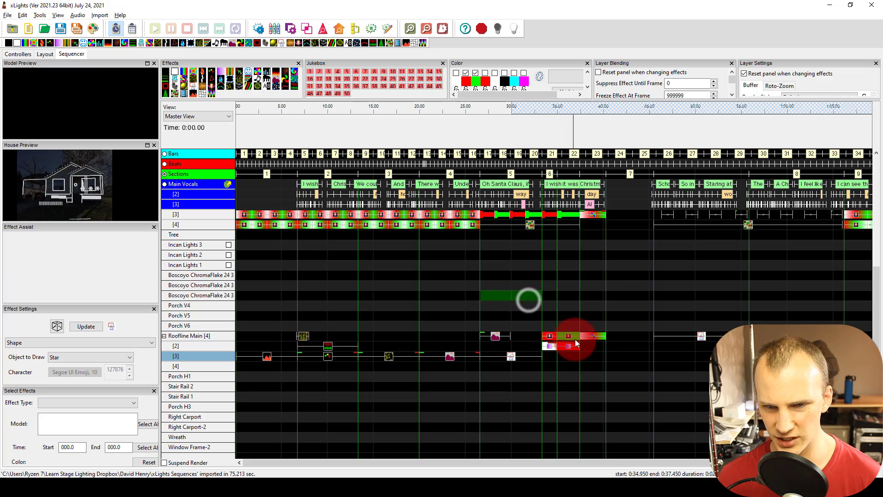
left_click_drag(592, 338, 646, 382)
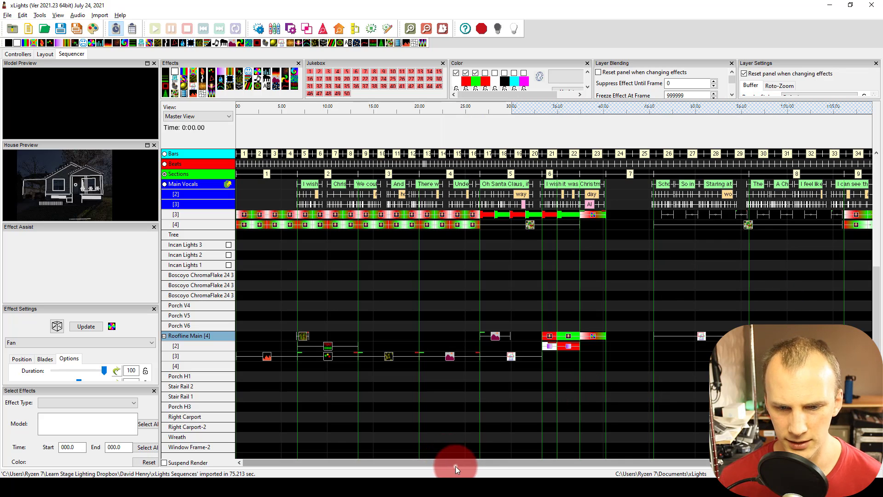
Inspect the Pictures and Color Wash effects on Matrix-2 and the Faces effect on Matrixs
scroll(863, 264, "up", 6)
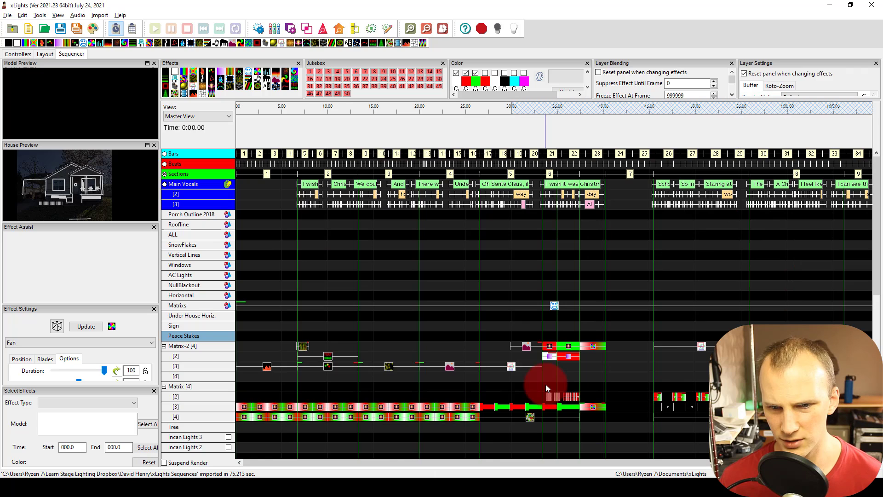
left_click(526, 346)
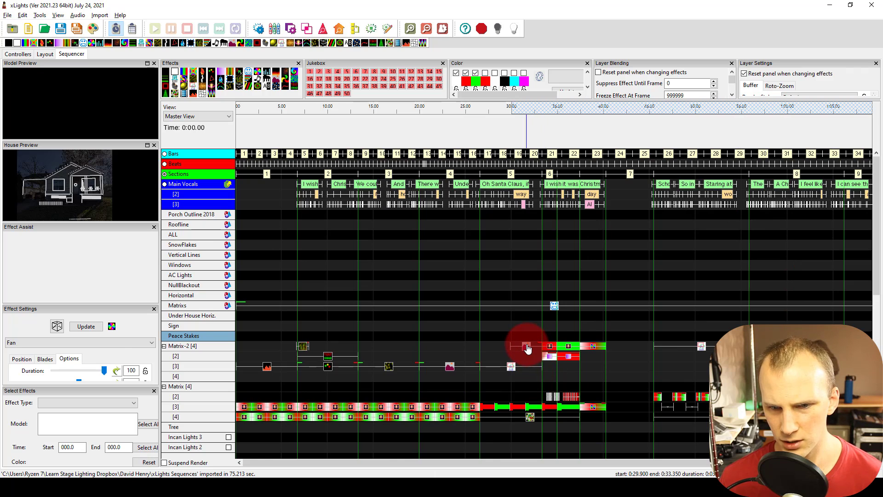
left_click(555, 306)
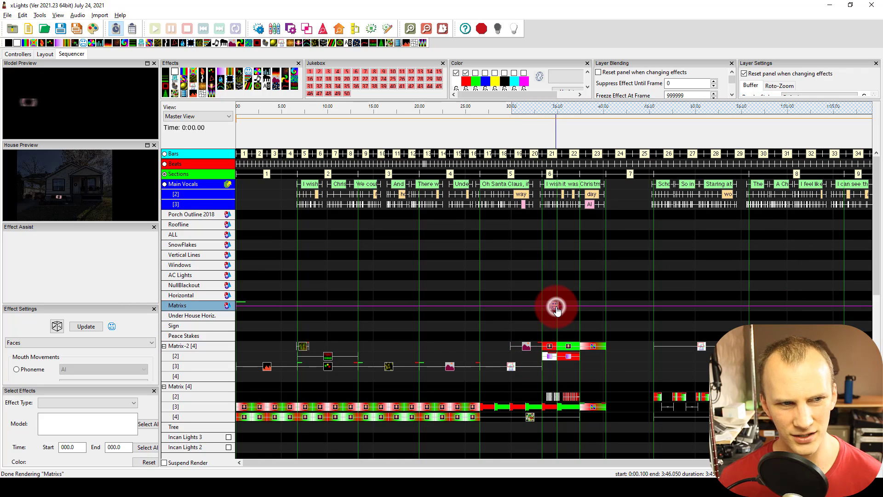
left_click(519, 343)
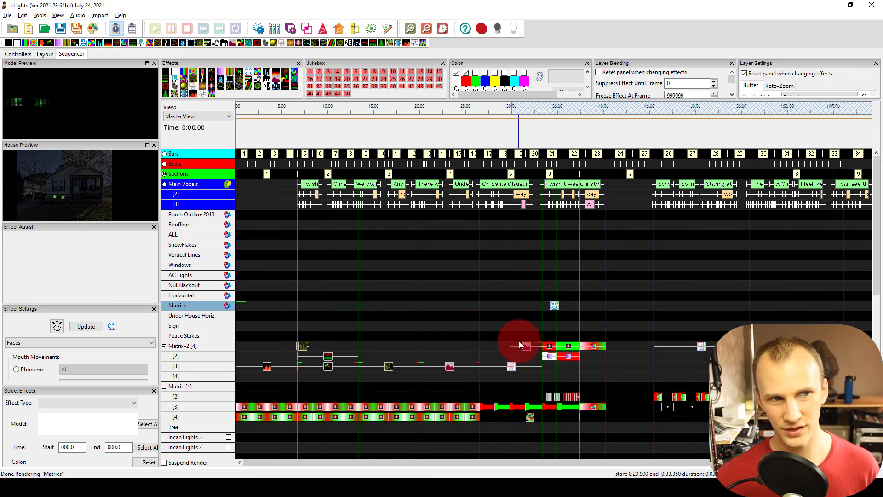
left_click(566, 356)
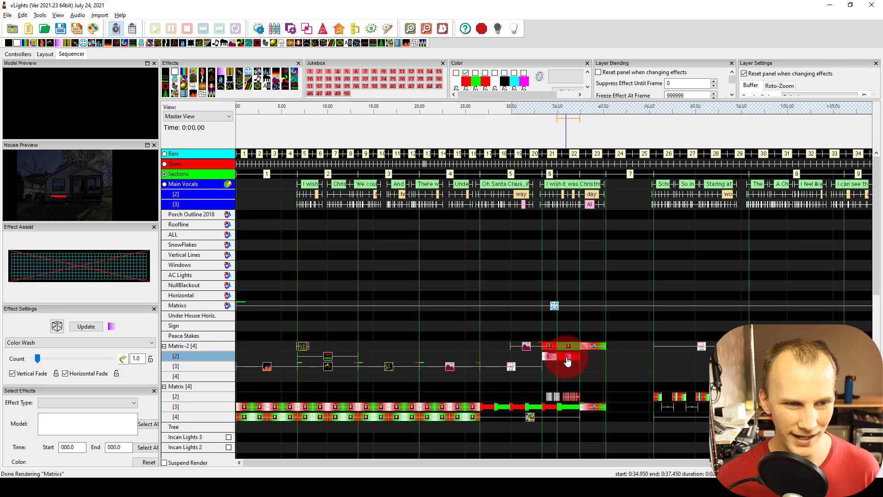
Select empty spans on the Sign row and set the play position near 9 seconds
left_click(476, 326)
left_click(544, 373)
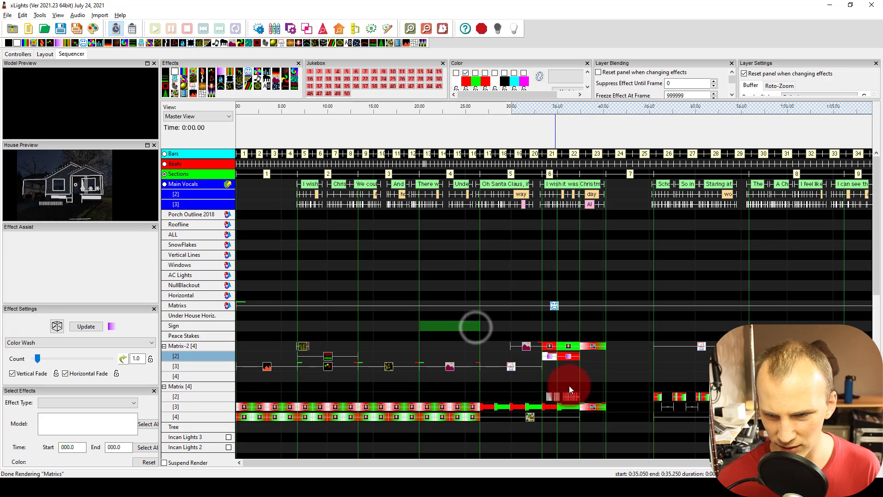
left_click(322, 134)
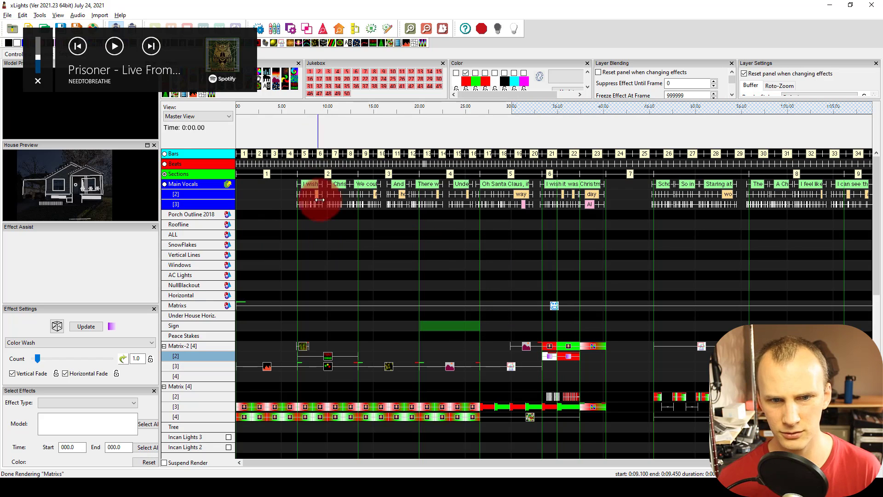
Play the sequence from about 9 seconds while selecting a Matrix-2 effect and empty AC Lights span
left_click(316, 106)
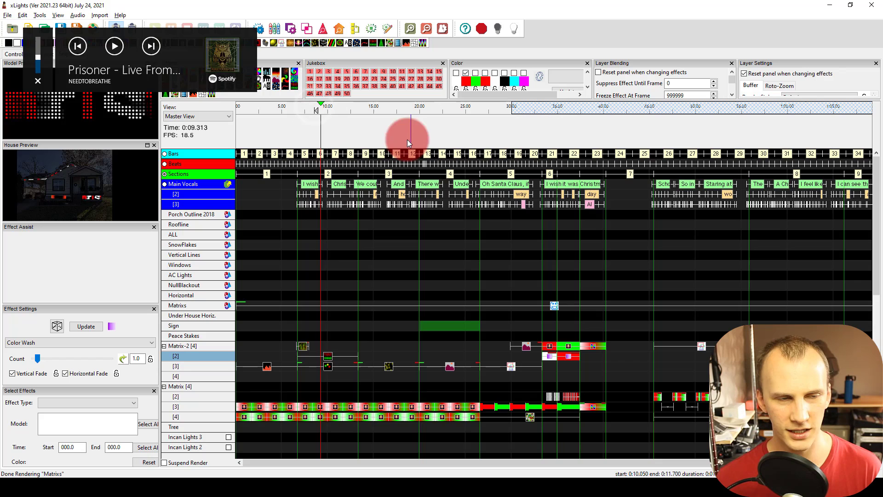
left_click(311, 352)
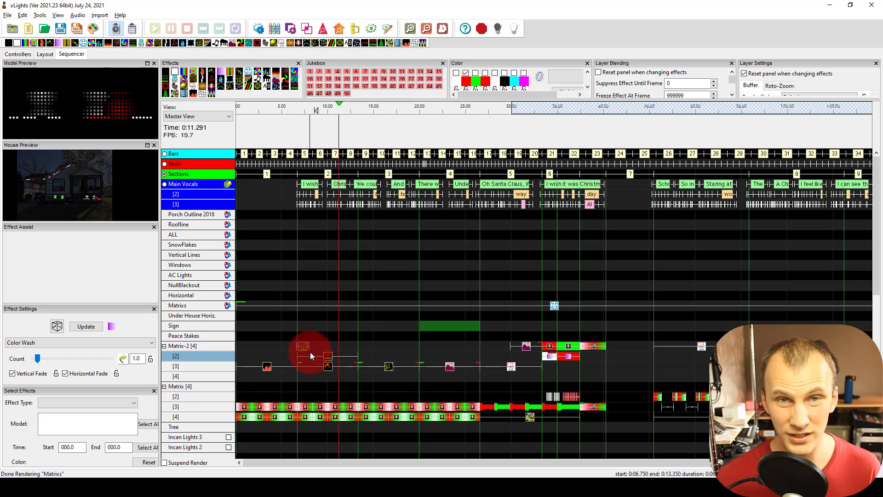
left_click(296, 260)
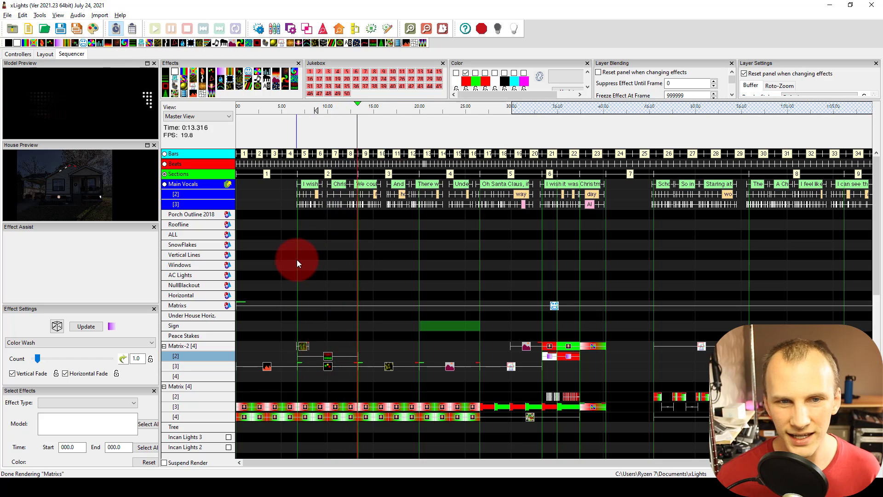
left_click(371, 137)
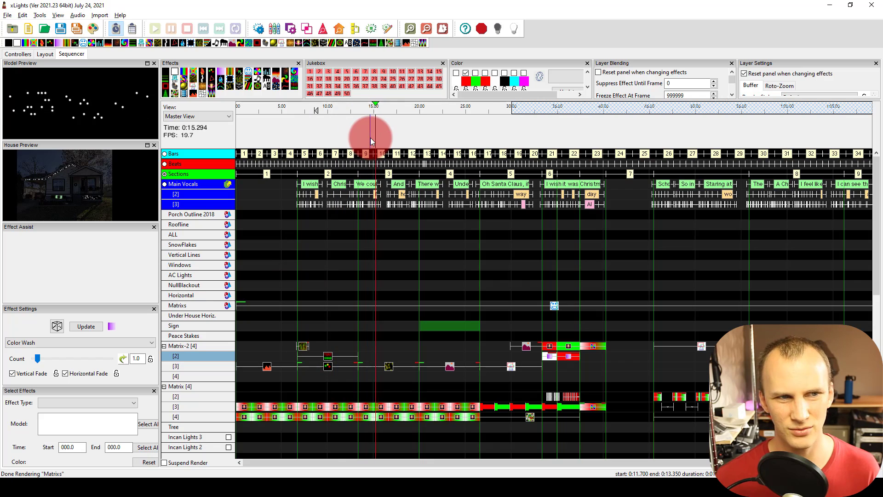
left_click(396, 278)
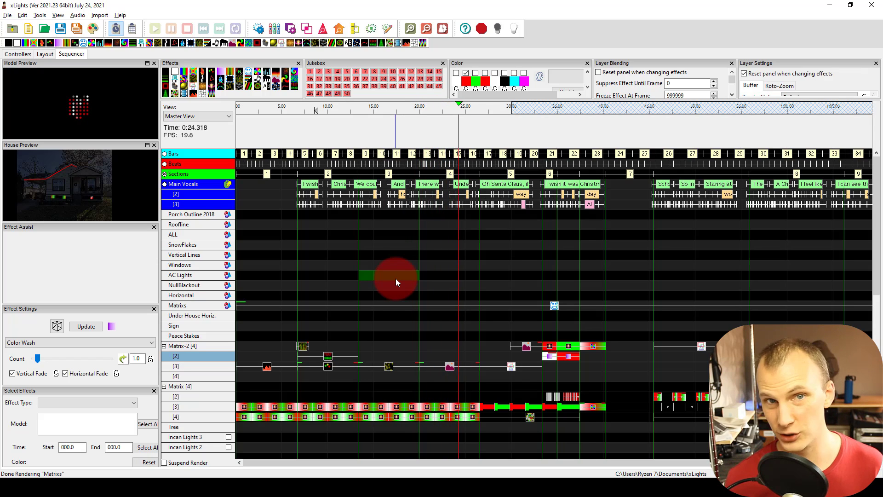
Stop playback at about 8.5 seconds with the spacebar
key("space")
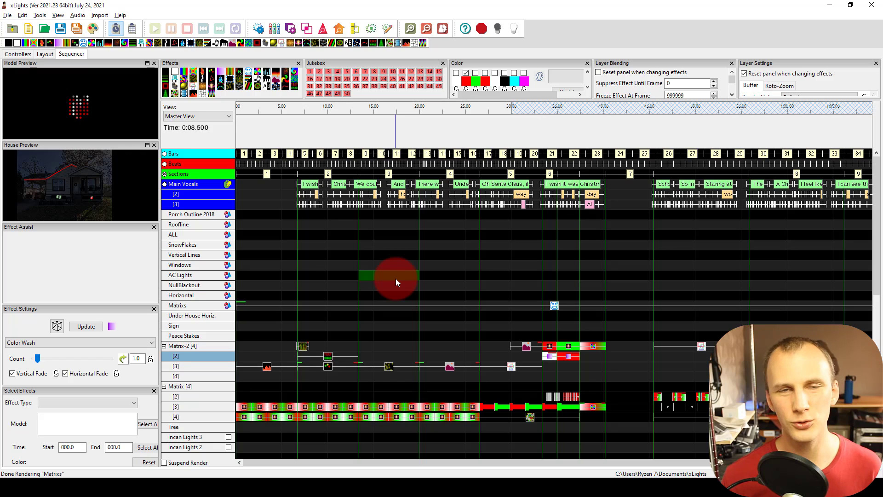